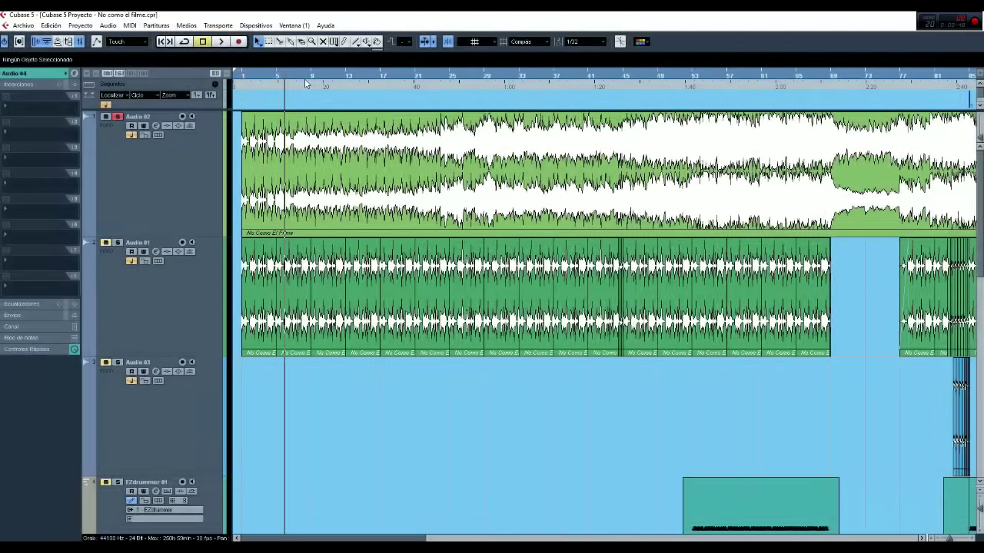
Play the soloed Audio 02 track briefly from near bar 5 and return the playback position to the project start.
click(280, 78)
key(space)
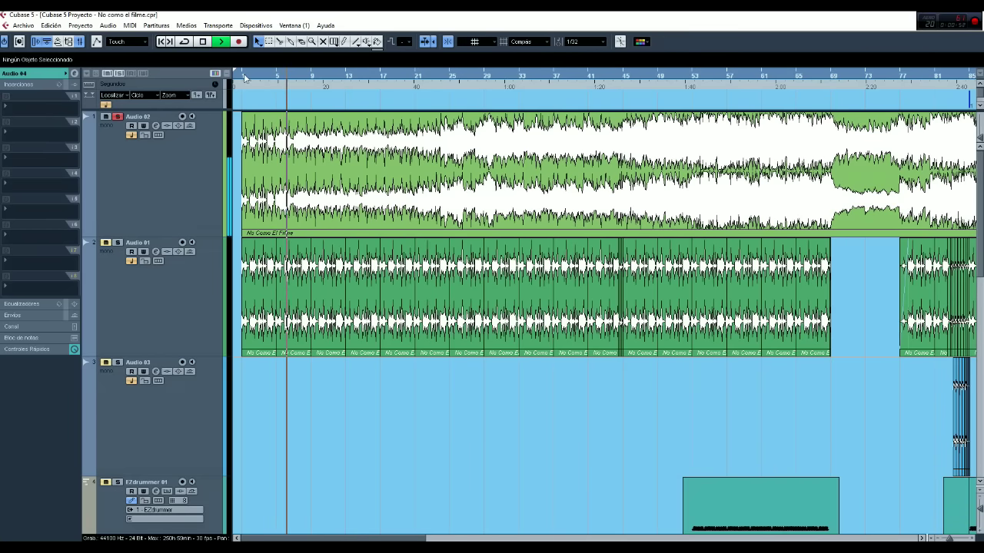
key(Home)
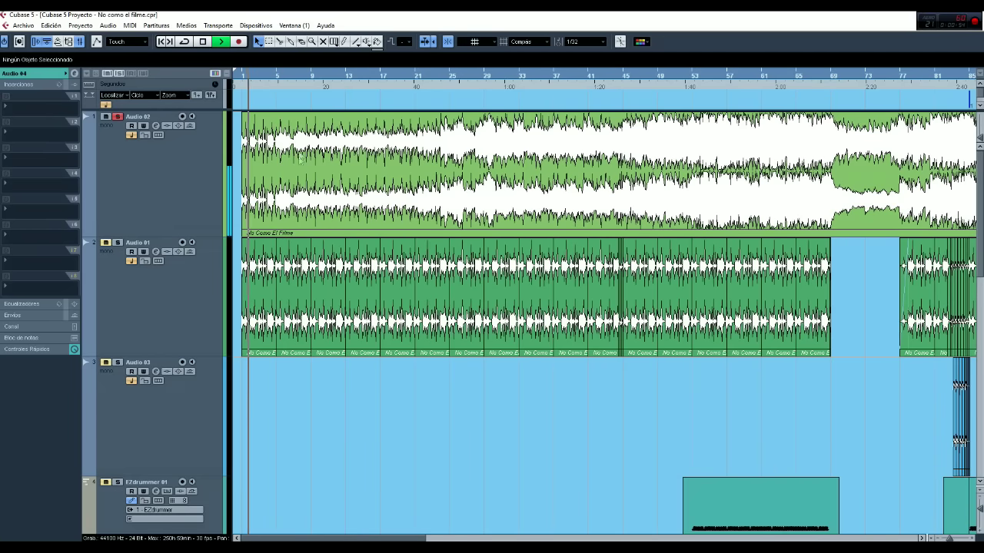
key(space)
key(Home)
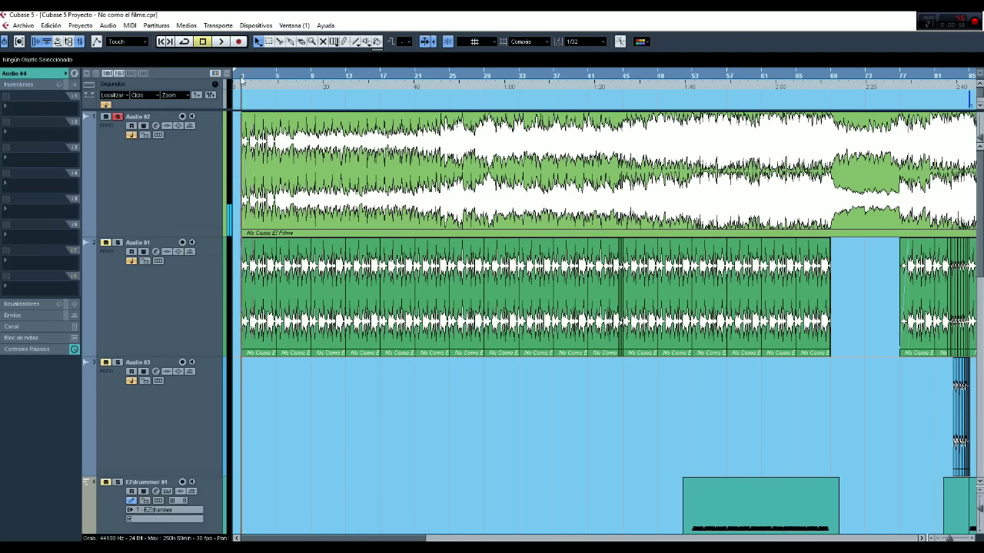
Play the opening bars of Audio 02 in a closer view of the timeline, stopping just after bar 5.
key(h)
key(h)
key(space)
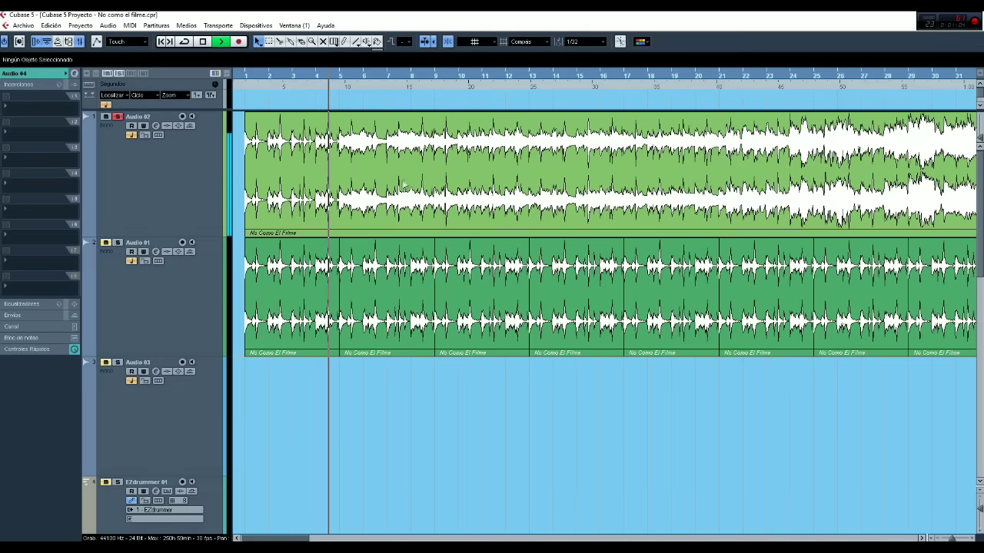
key(space)
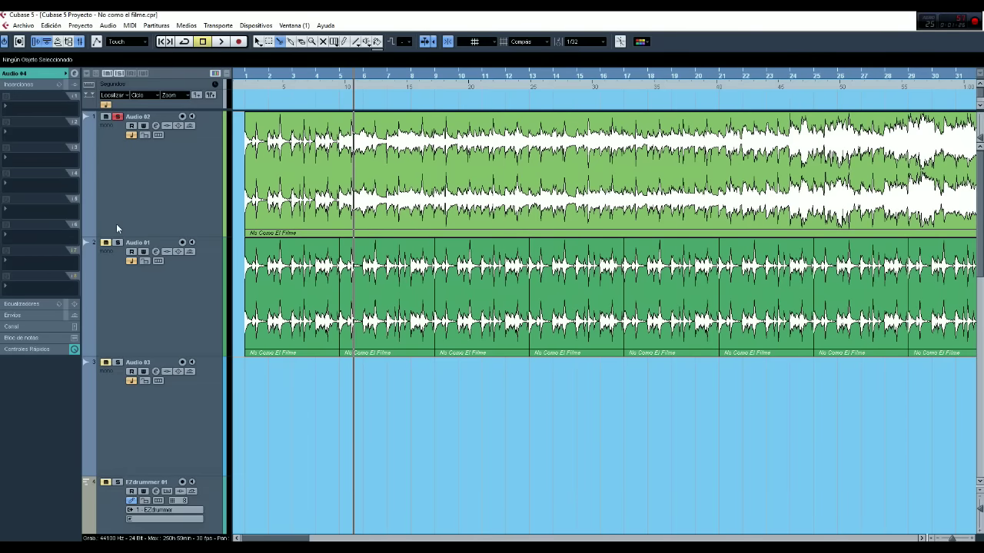
Play Audio 01 soloed instead of Audio 02 from bar 1 to about bar 9.
click(242, 80)
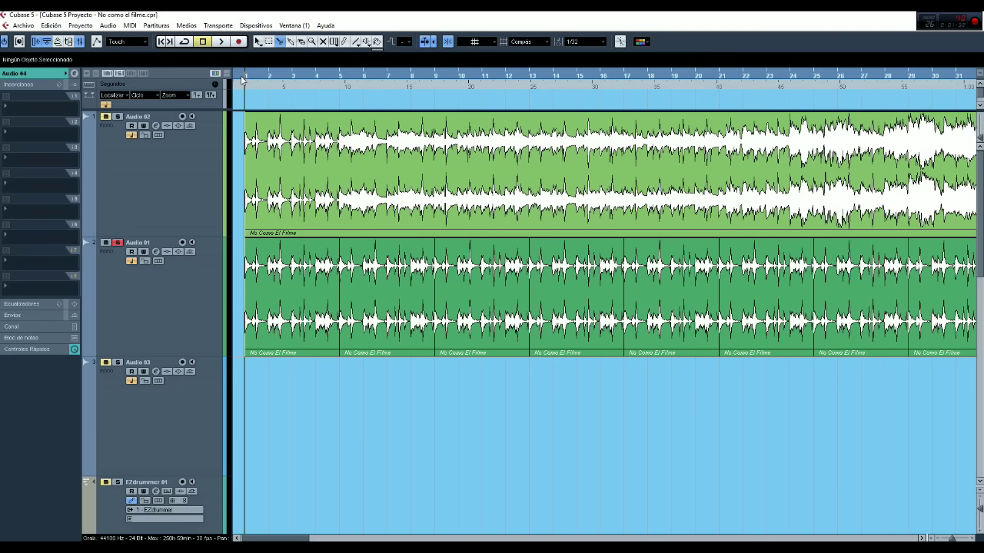
key(space)
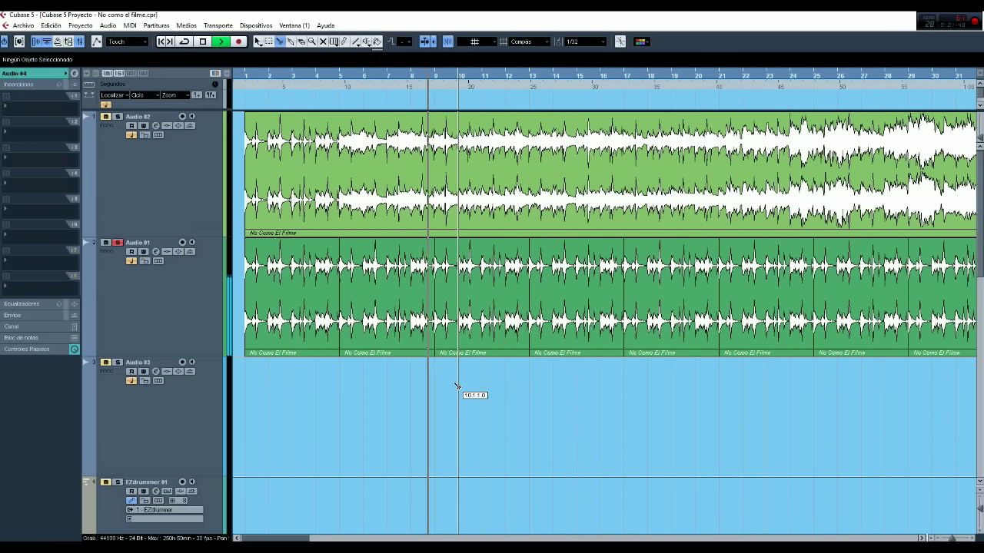
key(space)
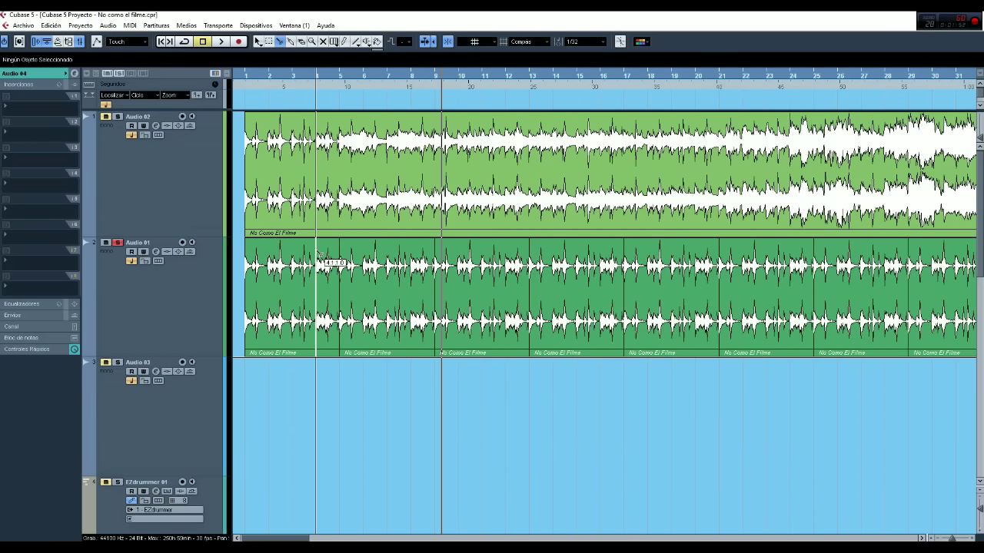
Play soloed Audio 01 from bar 41 through the short cut segments just before bar 45.
key(g)
key(g)
key(g)
key(g)
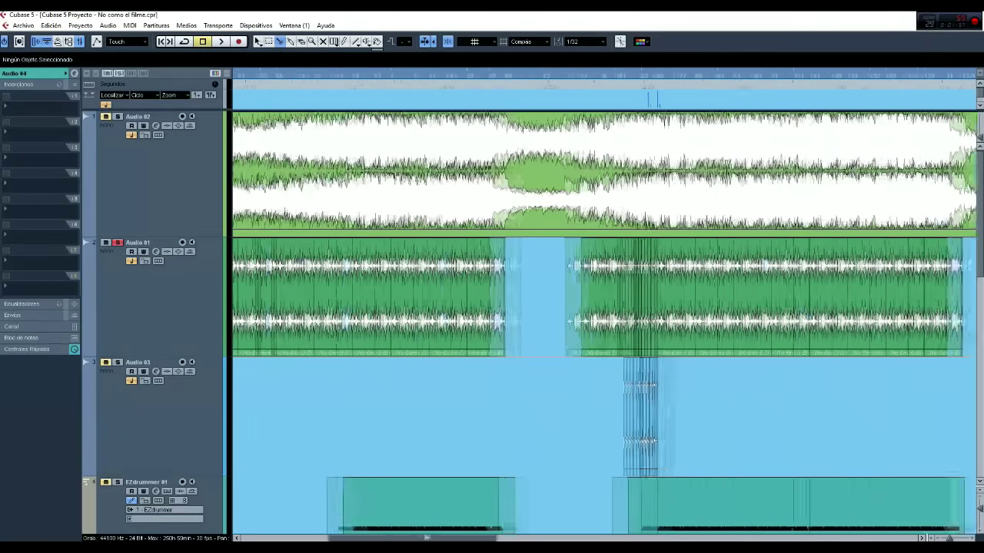
drag(427, 536, 307, 530)
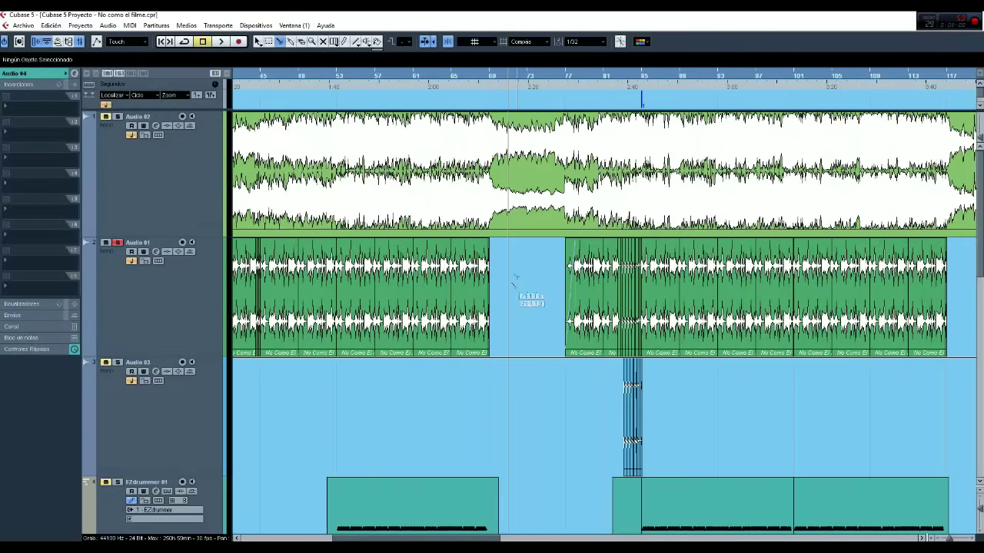
drag(415, 540, 366, 540)
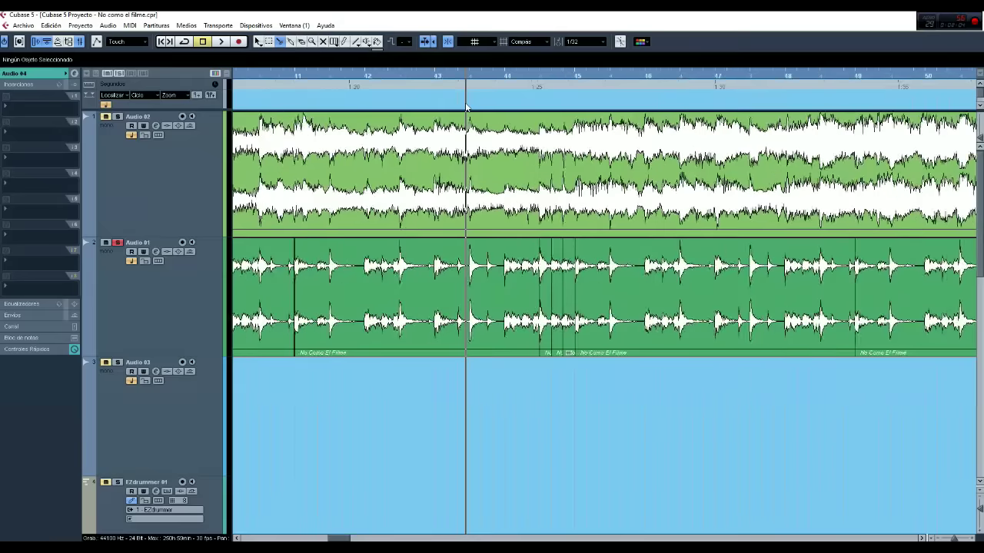
drag(554, 261, 340, 180)
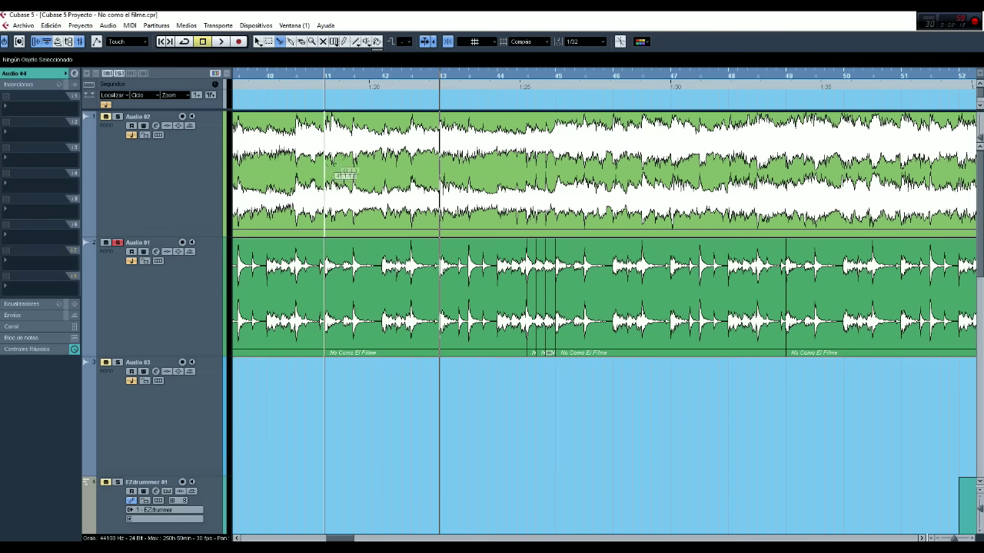
click(328, 77)
key(space)
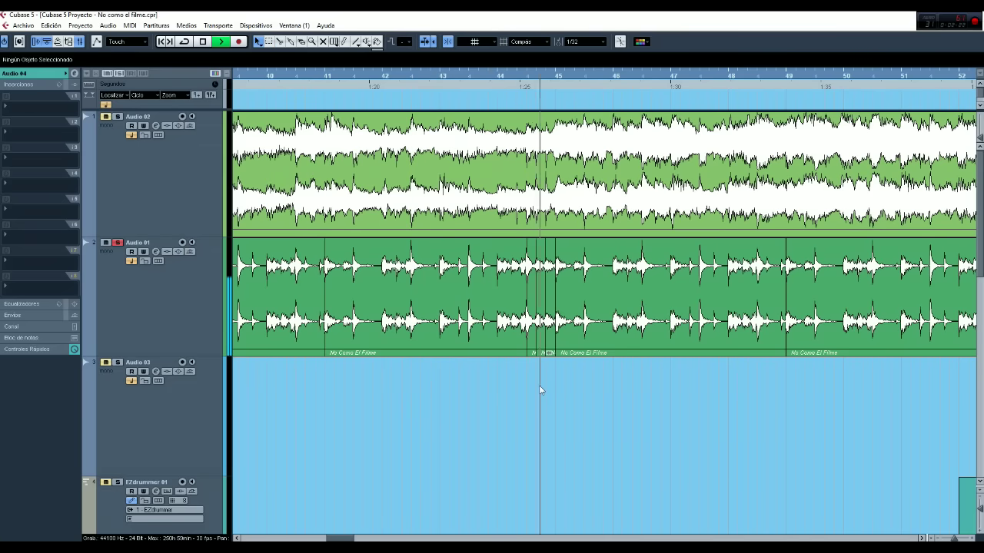
key(space)
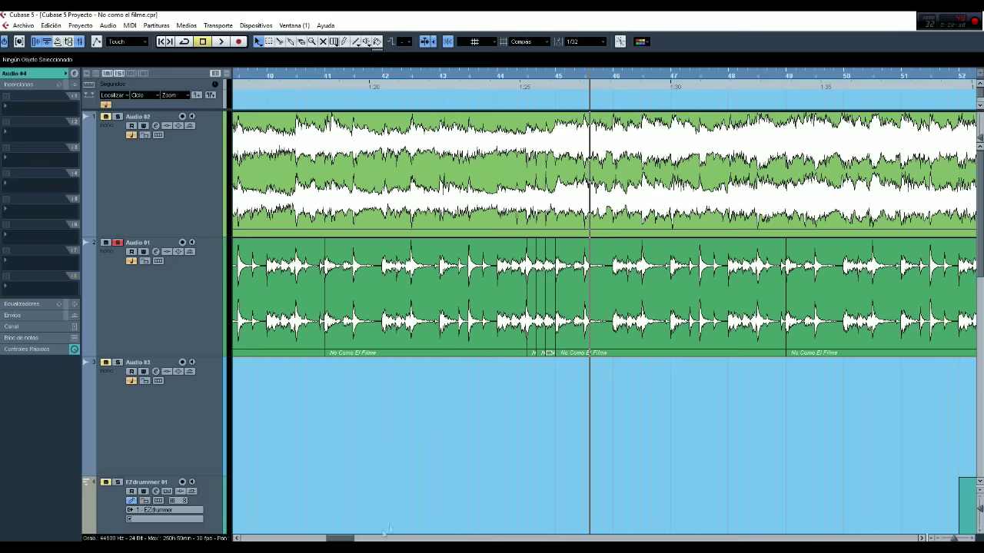
Play soloed Audio 01 through the densely sliced segments leading up to bar 85.
drag(353, 538, 431, 536)
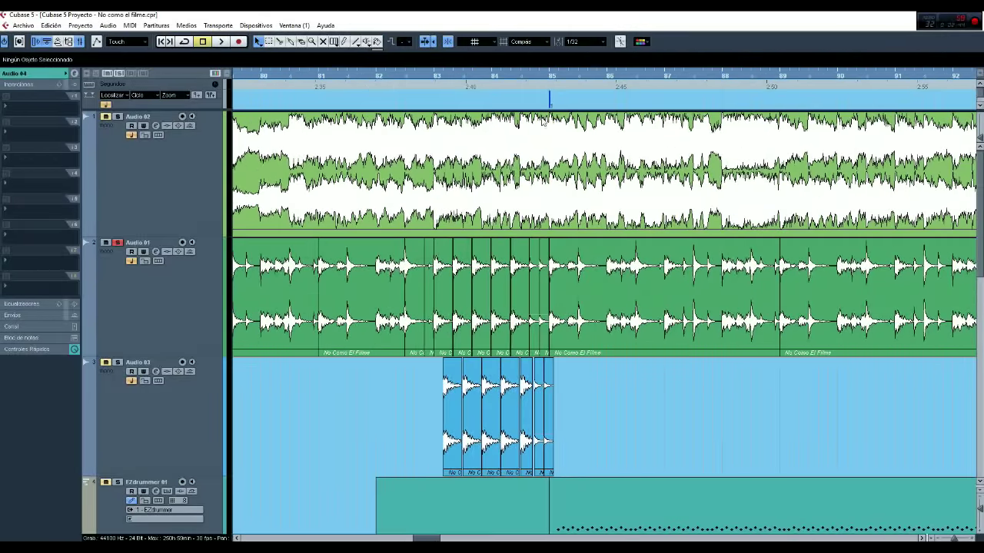
key(space)
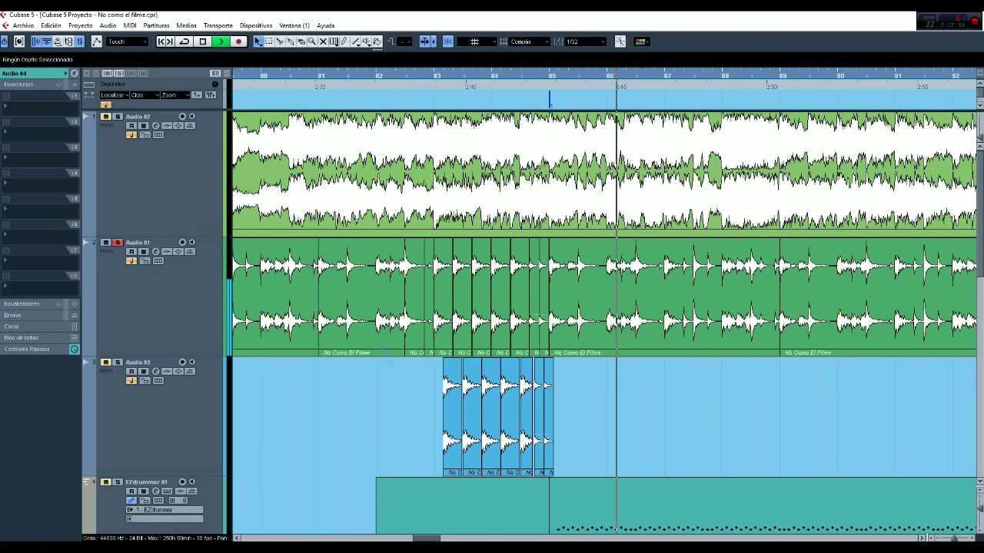
Stop playback and look over the arrangement from the project start, going down through the tracks to Audio 08.
drag(437, 538, 292, 525)
key(g)
key(g)
key(g)
key(g)
key(g)
key(g)
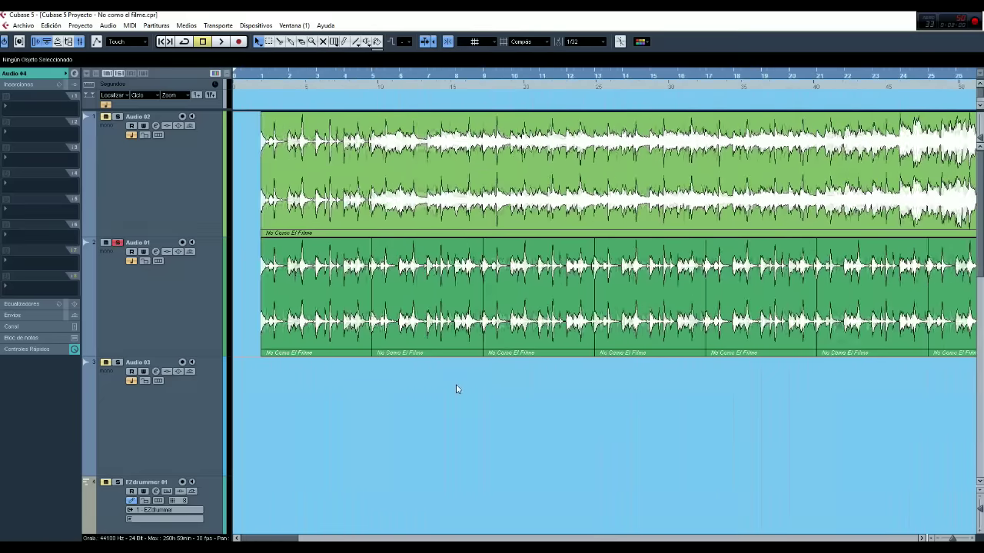
scroll(456, 389, down, 3)
scroll(455, 389, down, 4)
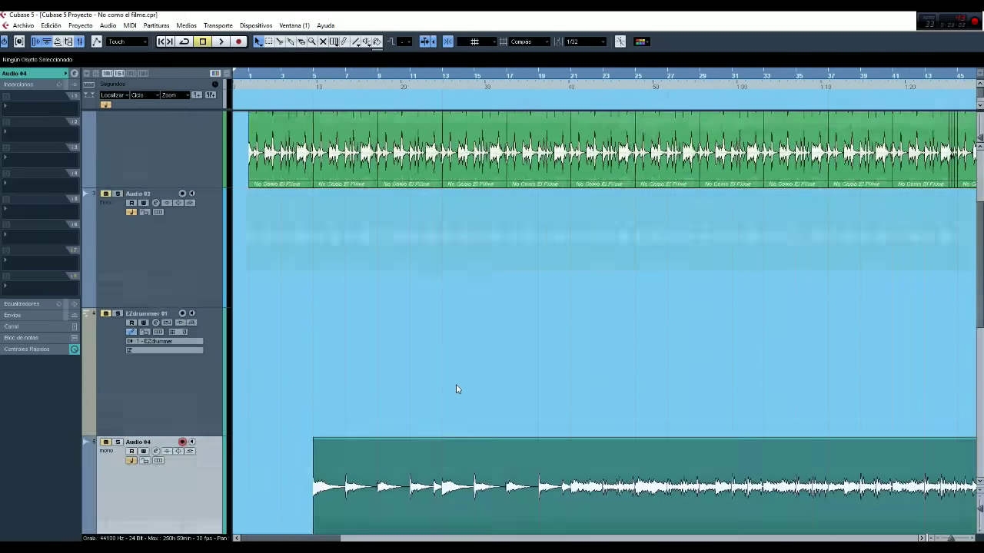
key(g)
key(g)
key(g)
key(g)
key(g)
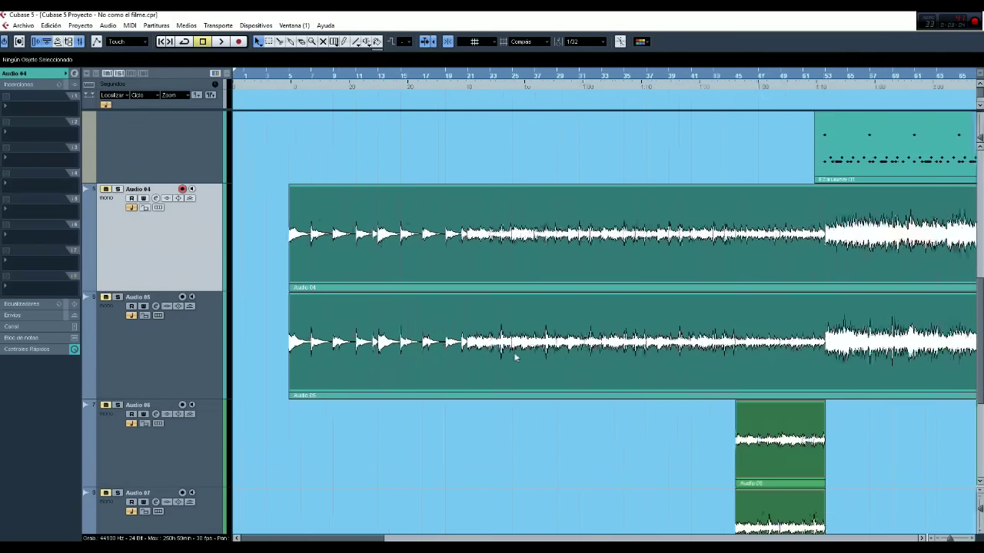
scroll(507, 361, down, 2)
scroll(507, 361, down, 3)
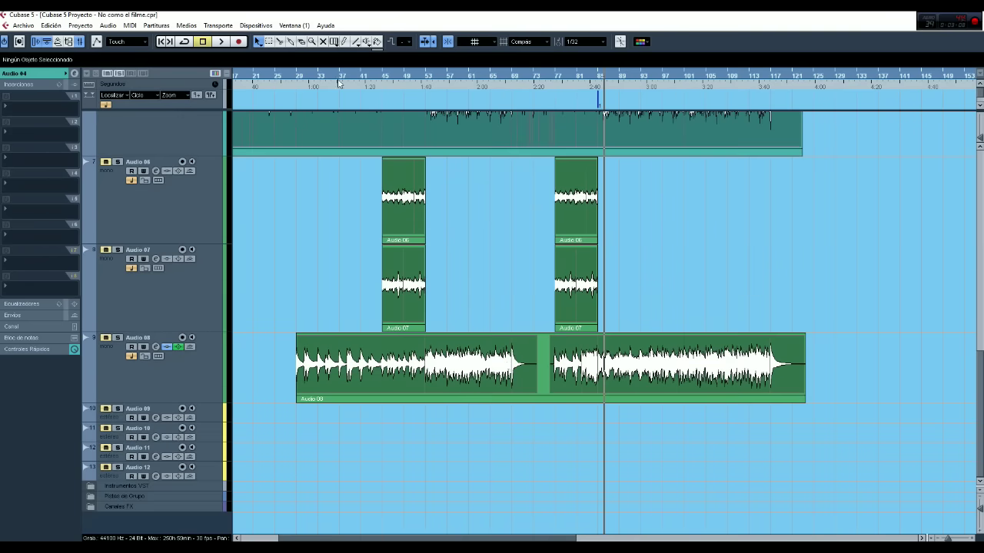
Solo Audio 08 together with Audio 01 and play them from bar 29, jumping ahead to about bar 53.
click(299, 78)
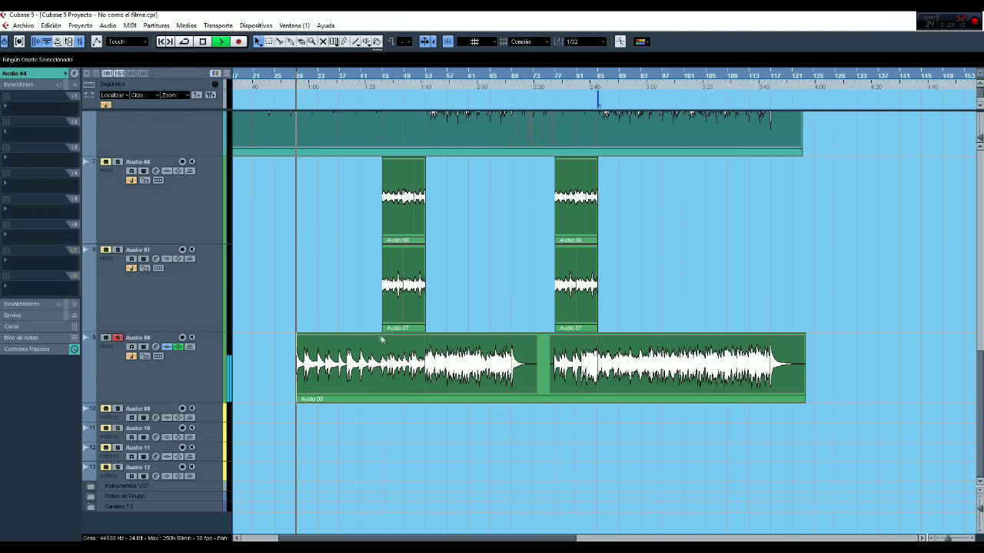
scroll(146, 192, up, 5)
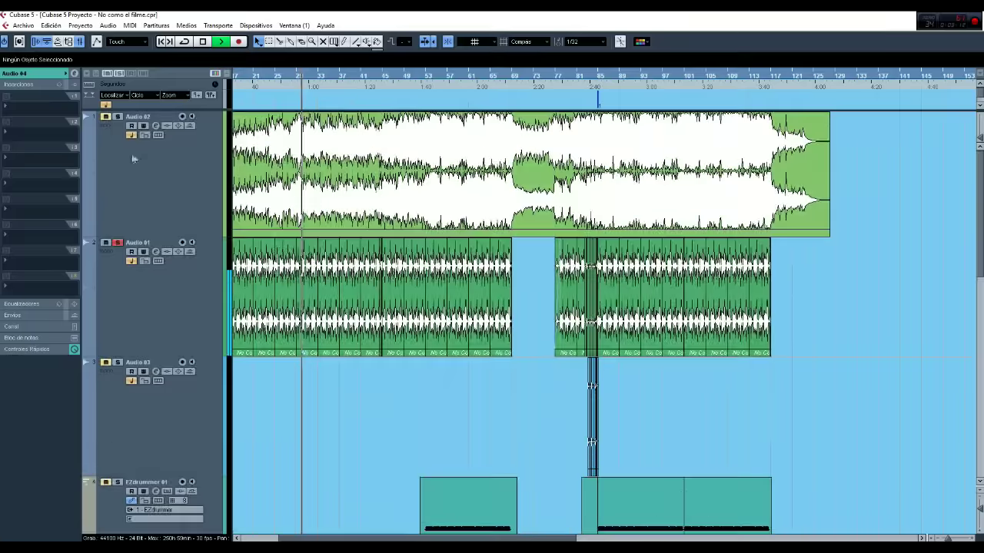
scroll(321, 336, down, 6)
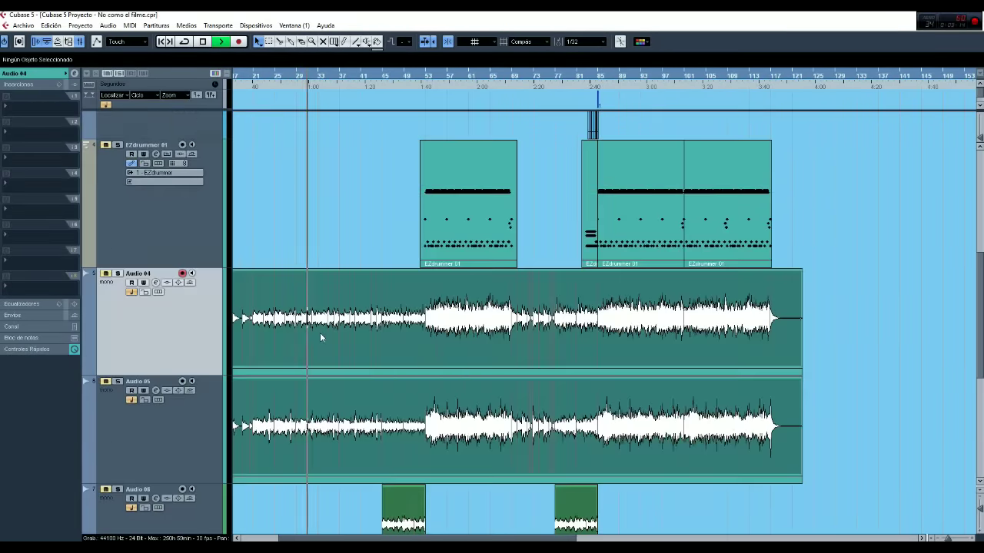
scroll(322, 338, down, 4)
click(422, 96)
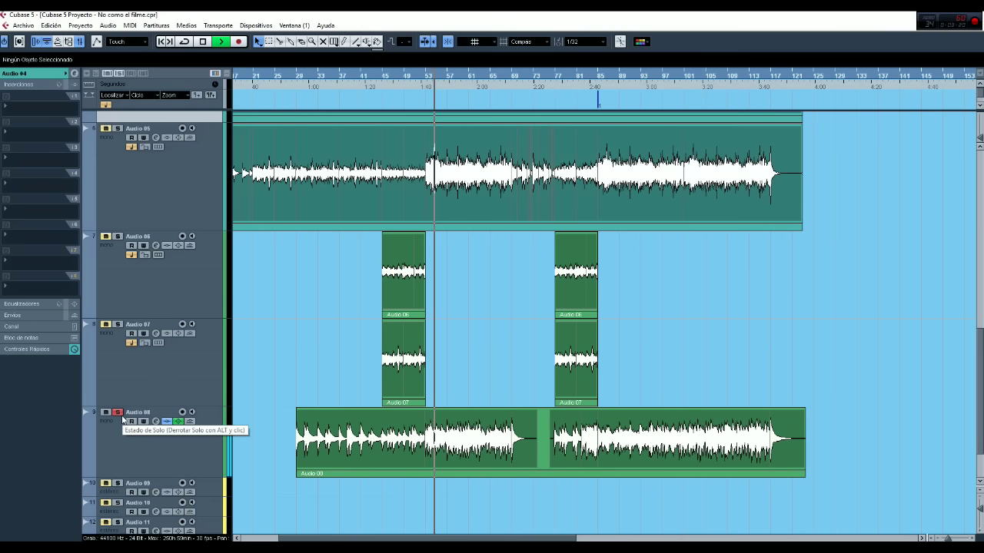
Turn off solo on Audio 01 and stop playback with the EZdrummer 01 track in view.
scroll(295, 336, up, 3)
scroll(300, 269, up, 5)
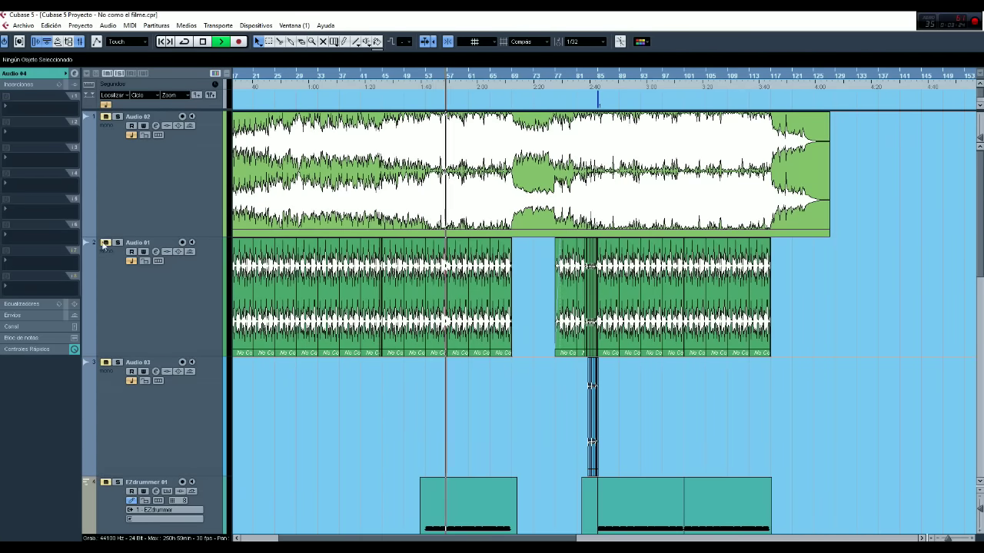
scroll(332, 357, down, 5)
scroll(332, 355, down, 1)
scroll(331, 355, up, 2)
key(space)
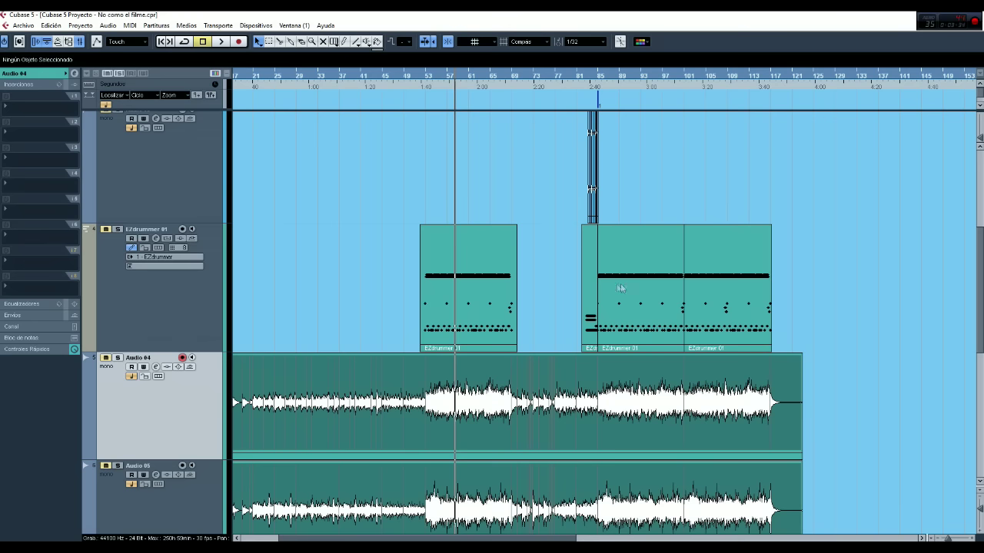
Solo EZdrummer 01 alongside Audio 08 and play both from the start of the first drum part near bar 53.
scroll(452, 287, up, 2)
scroll(451, 288, down, 2)
click(420, 84)
key(space)
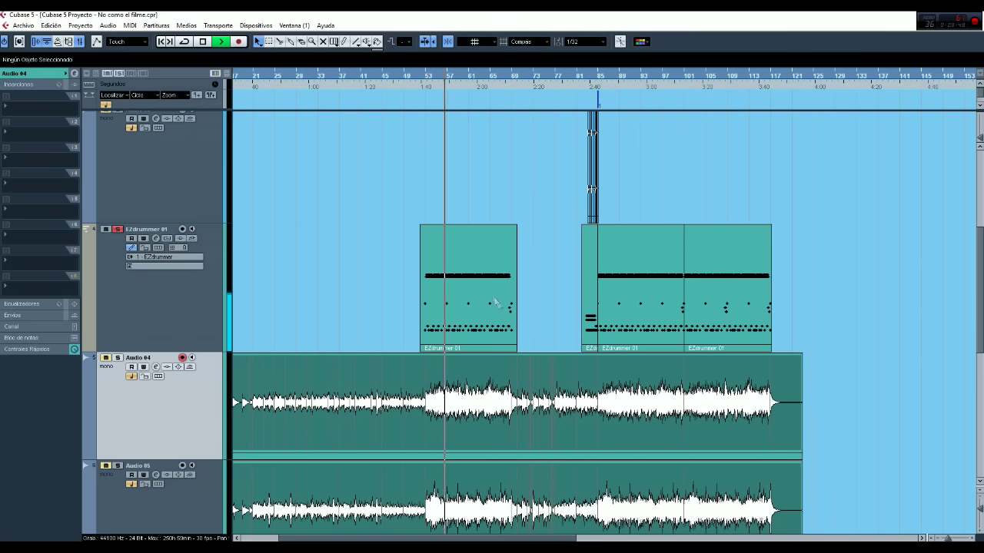
scroll(502, 312, up, 2)
scroll(503, 312, down, 3)
scroll(503, 312, down, 3)
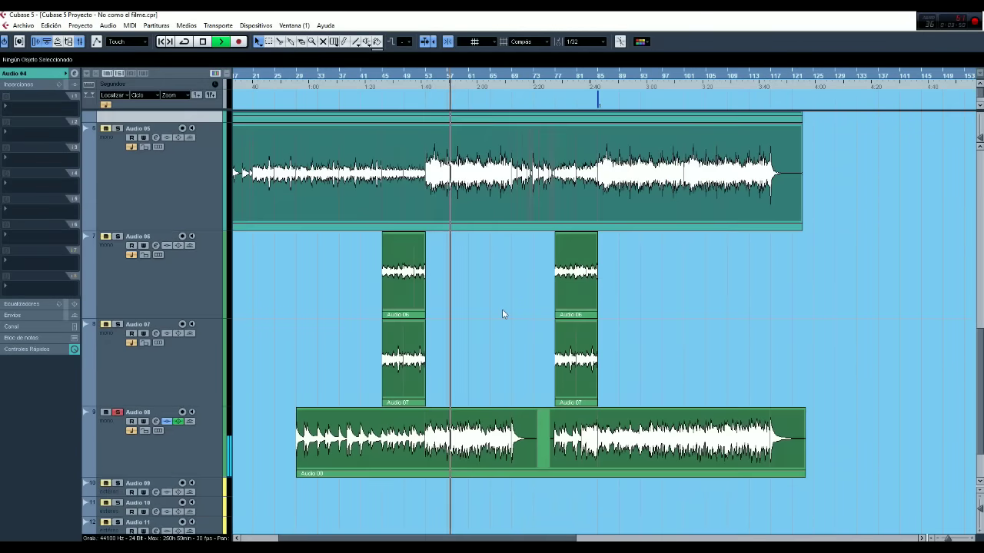
scroll(501, 309, up, 2)
scroll(161, 224, up, 2)
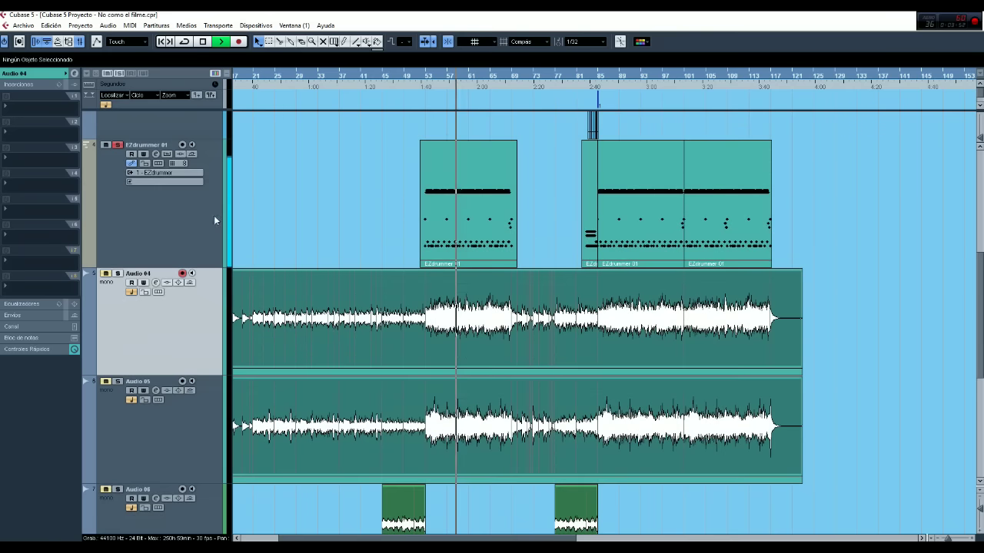
Stop playback, add Audio 04 and Audio 05 to the soloed tracks, and resume playing.
key(space)
key(s)
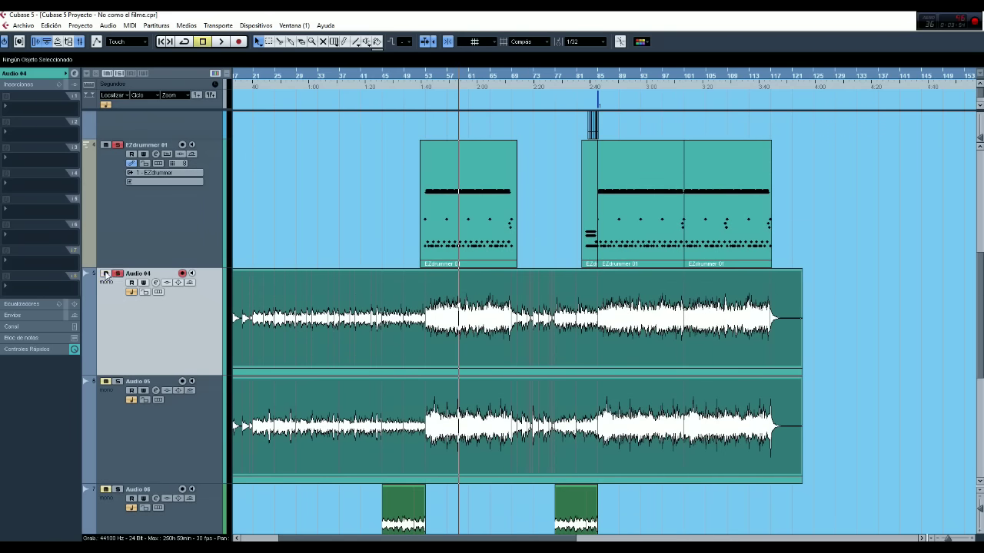
click(106, 382)
key(space)
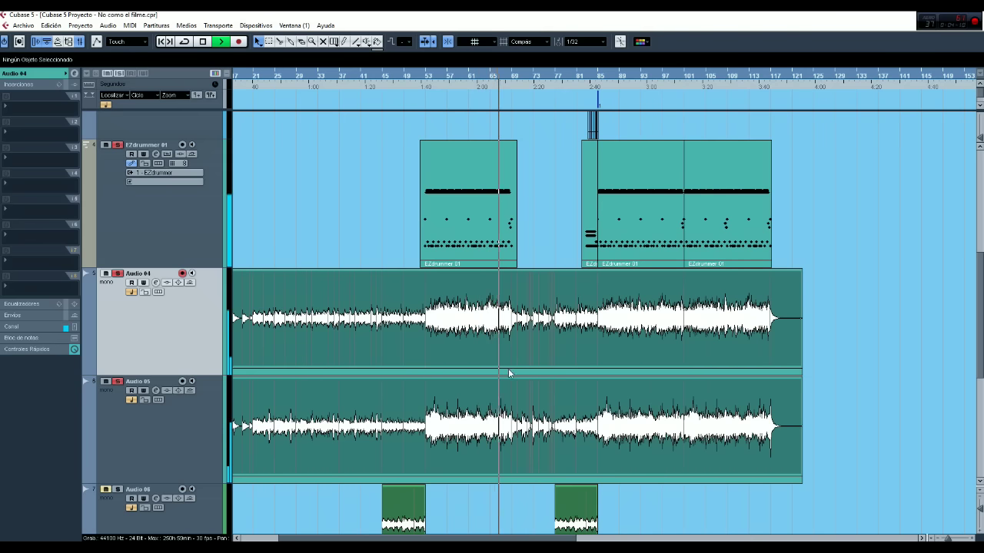
Look over the tracks above and below Audio 04 and Audio 05 while the soloed parts play.
scroll(508, 373, up, 5)
scroll(508, 374, down, 2)
scroll(508, 373, down, 4)
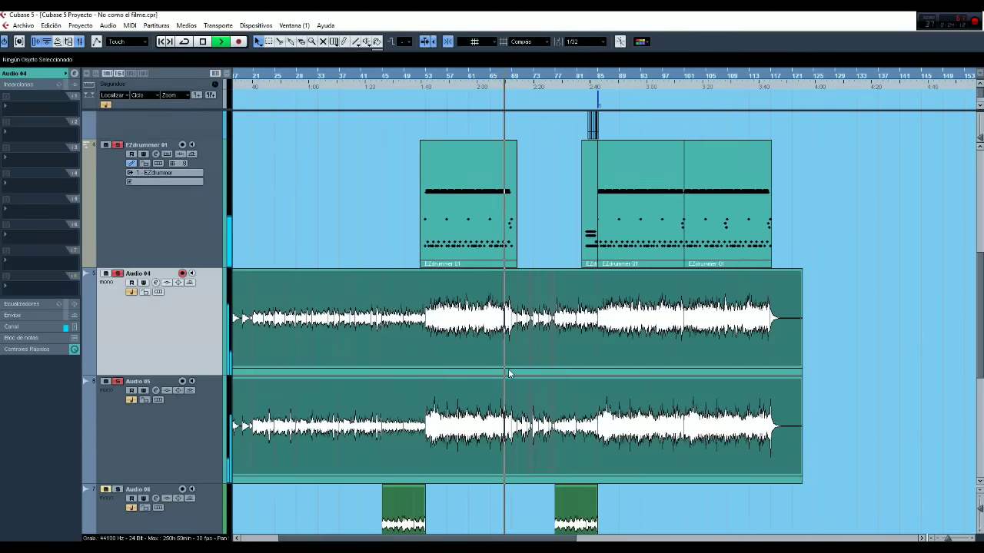
scroll(508, 373, up, 7)
scroll(508, 373, down, 6)
scroll(509, 373, down, 4)
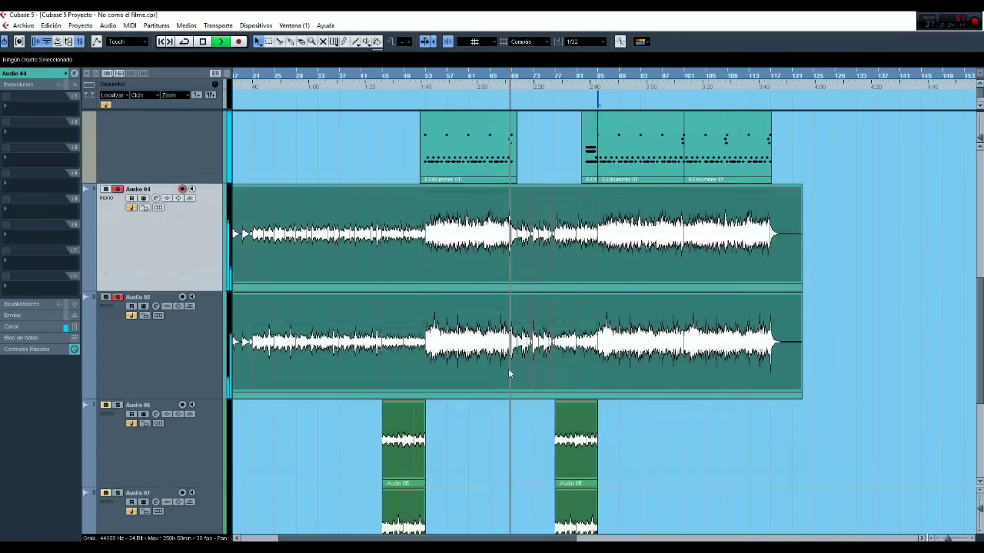
scroll(509, 374, up, 2)
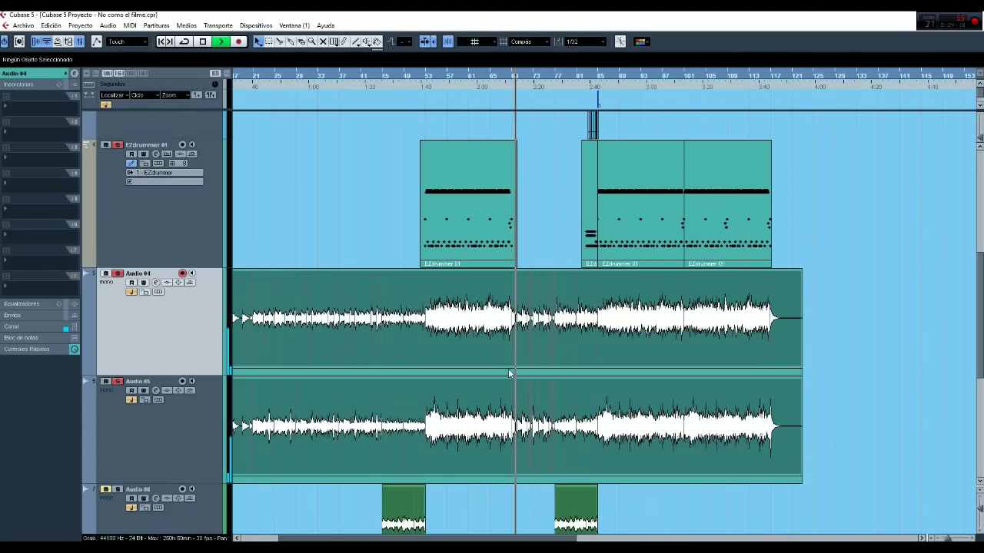
scroll(508, 373, down, 2)
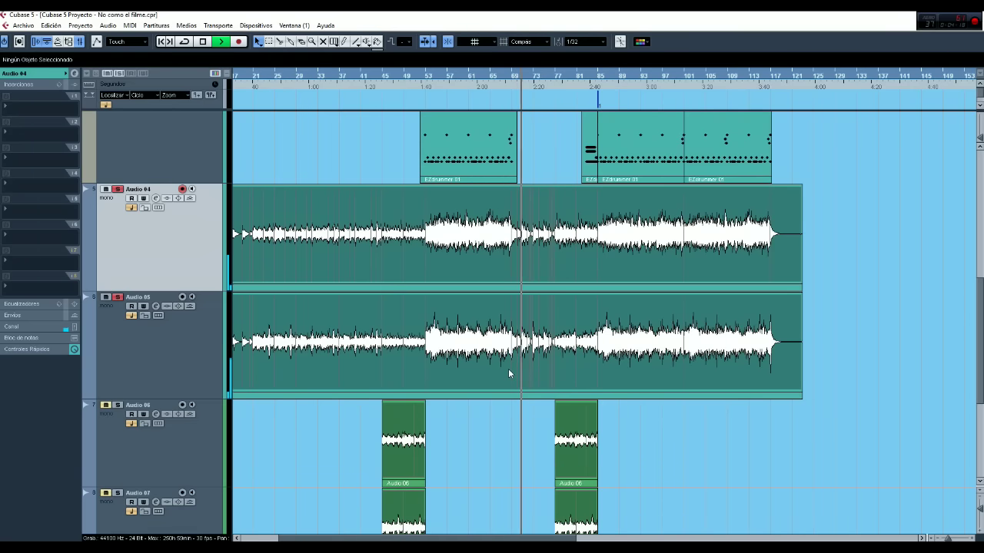
Stop playback and bring the beginning of the song into view around EZdrummer 01, Audio 04 and Audio 05.
key(space)
scroll(474, 361, up, 4)
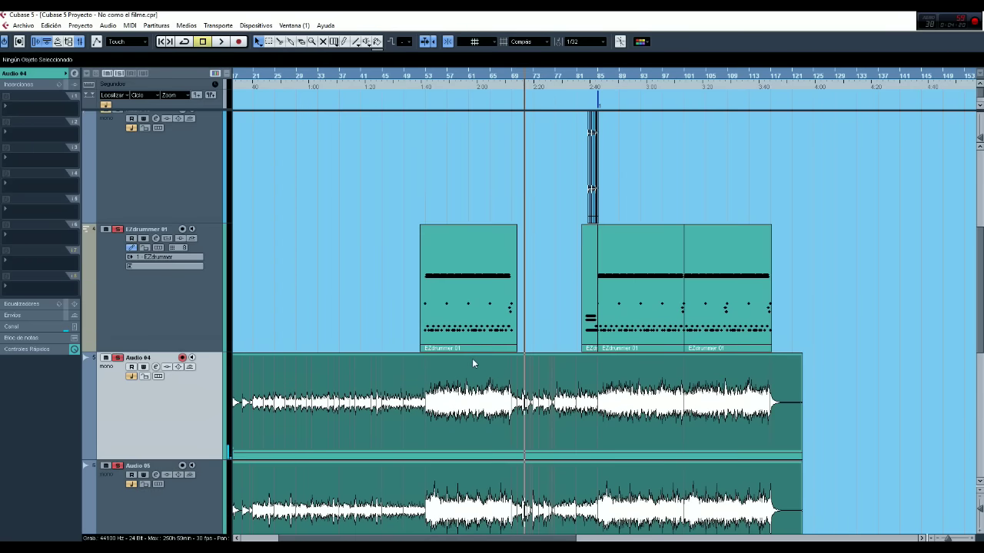
drag(536, 540, 499, 540)
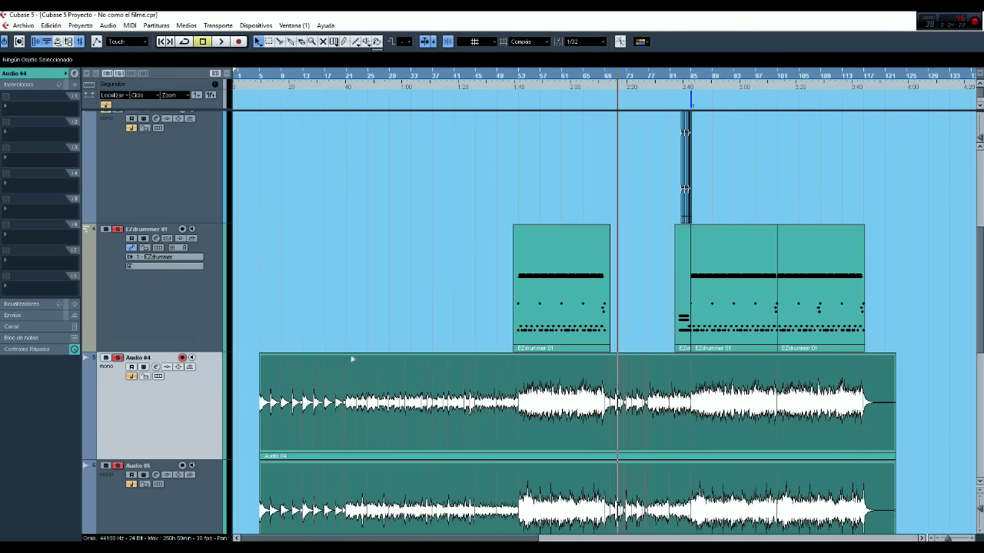
Examine how the loops on Audio 01, the EZdrummer 01 parts and the Audio 04 and Audio 05 recordings line up along the song.
scroll(350, 356, down, 7)
scroll(350, 355, up, 8)
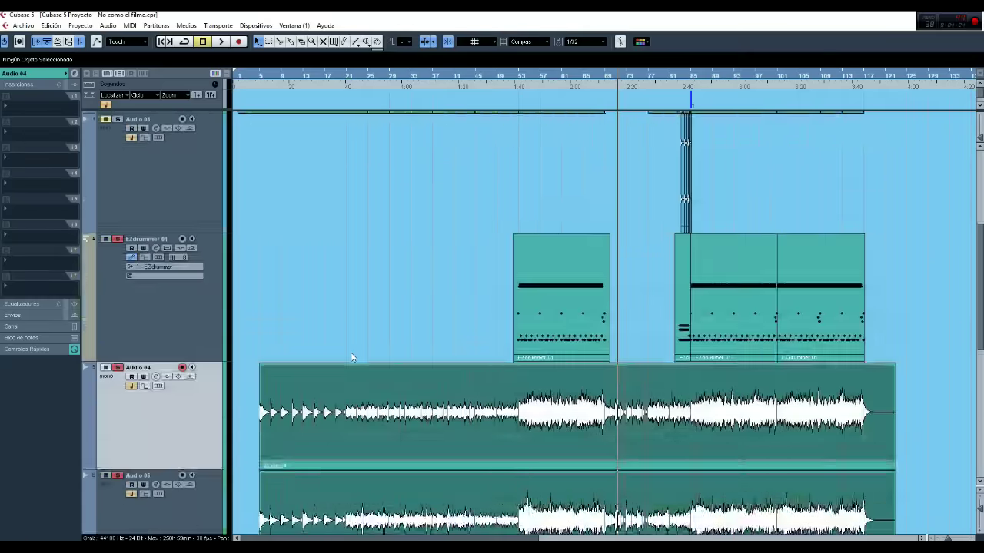
scroll(351, 354, up, 4)
scroll(351, 355, down, 8)
scroll(351, 352, up, 10)
scroll(653, 391, down, 4)
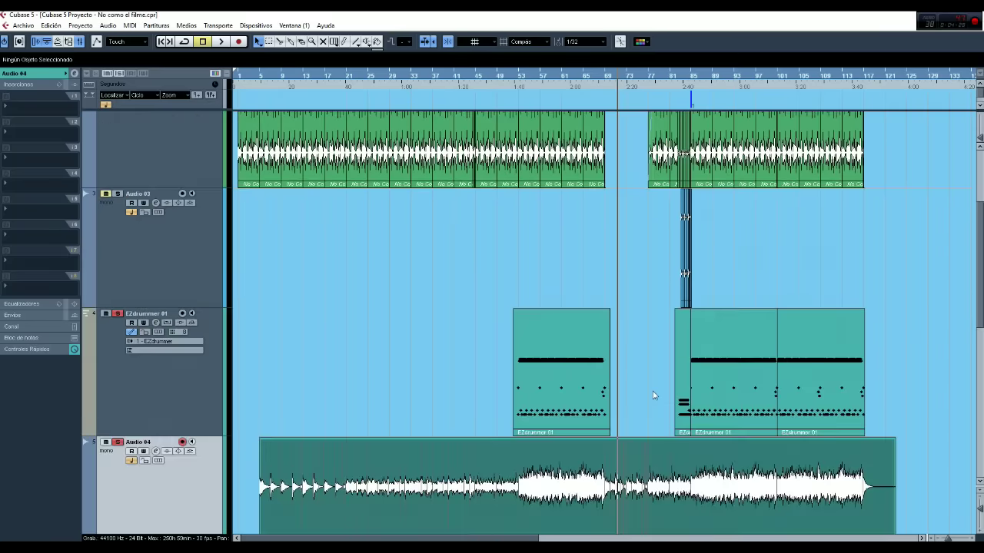
scroll(653, 391, down, 8)
scroll(557, 406, up, 4)
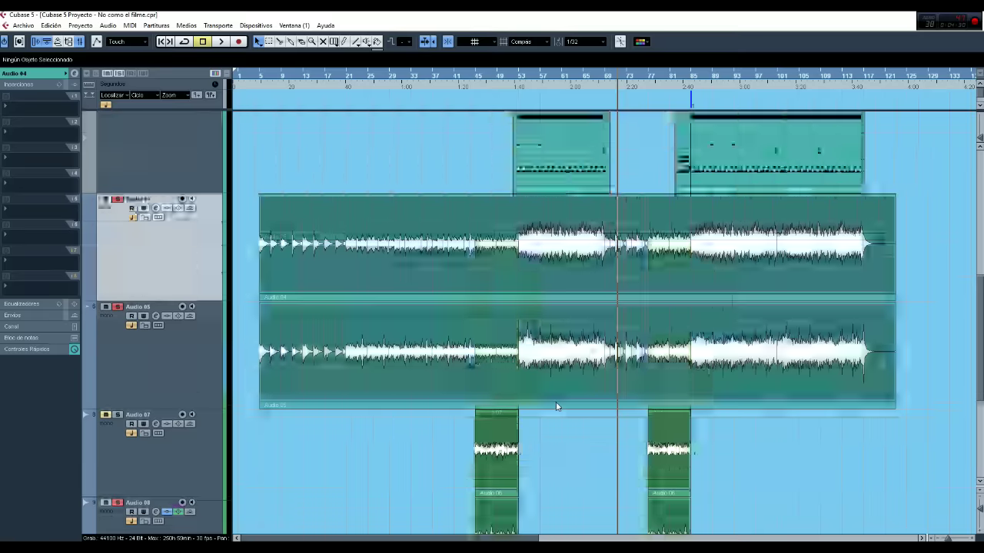
scroll(558, 406, up, 6)
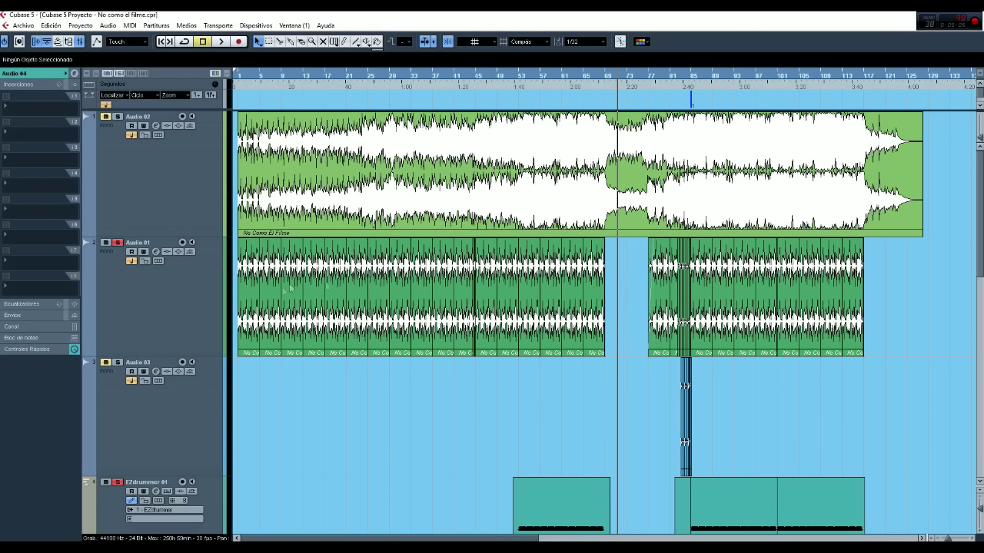
Review the full track arrangement, from the Audio 02 reference song down through the recorded tracks to Audio 08 and the empty tracks below.
scroll(809, 321, down, 3)
scroll(808, 321, up, 3)
scroll(808, 322, down, 8)
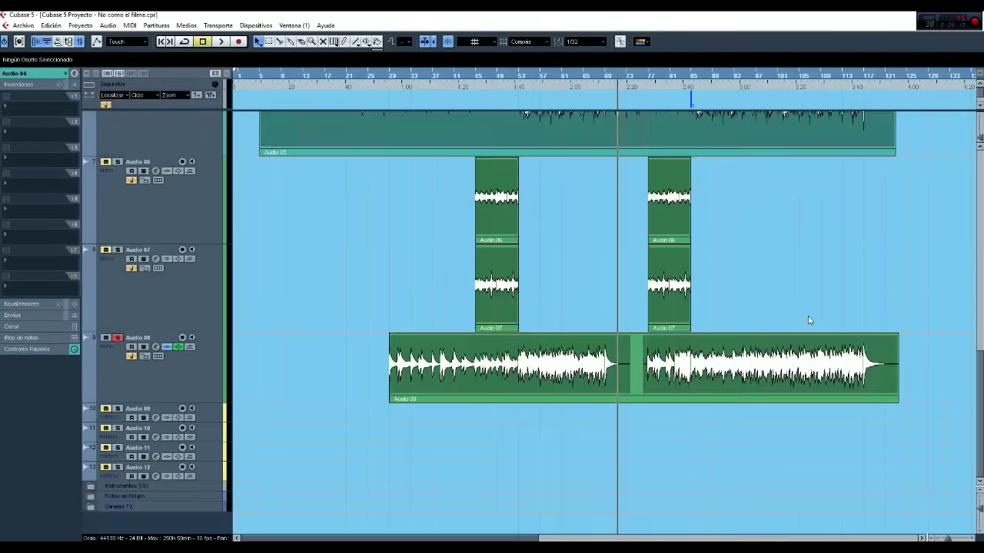
scroll(808, 321, up, 5)
scroll(654, 333, up, 3)
scroll(654, 333, down, 6)
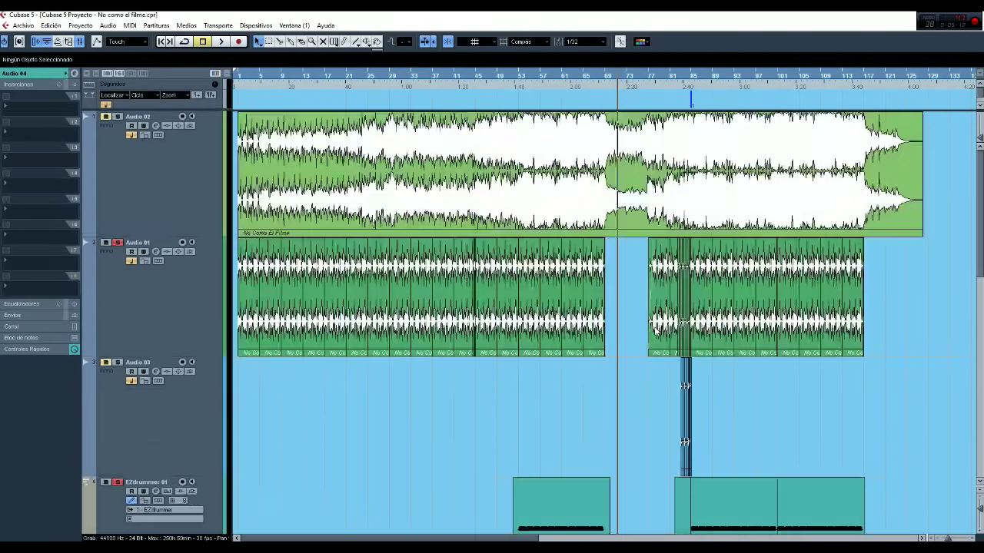
scroll(655, 332, up, 3)
scroll(654, 332, up, 6)
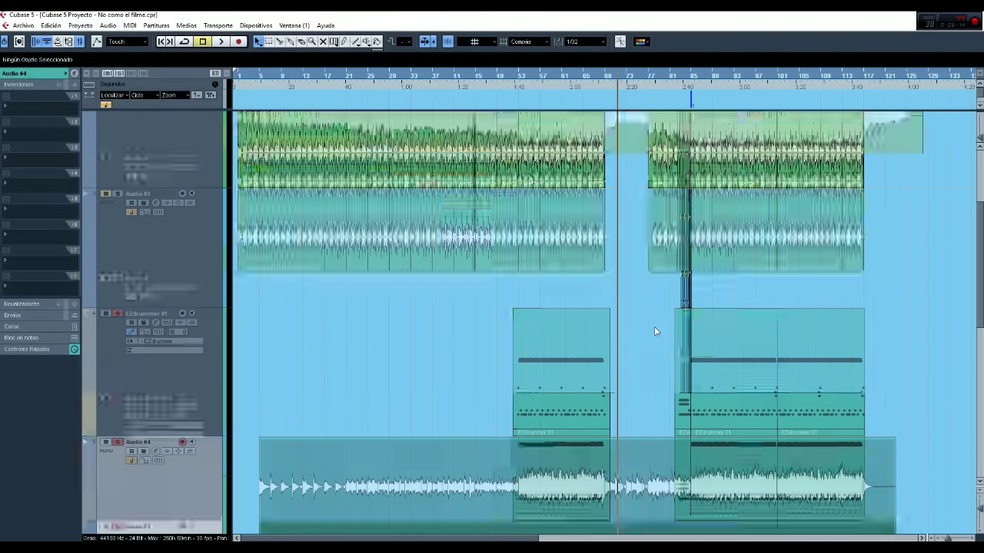
scroll(655, 331, down, 8)
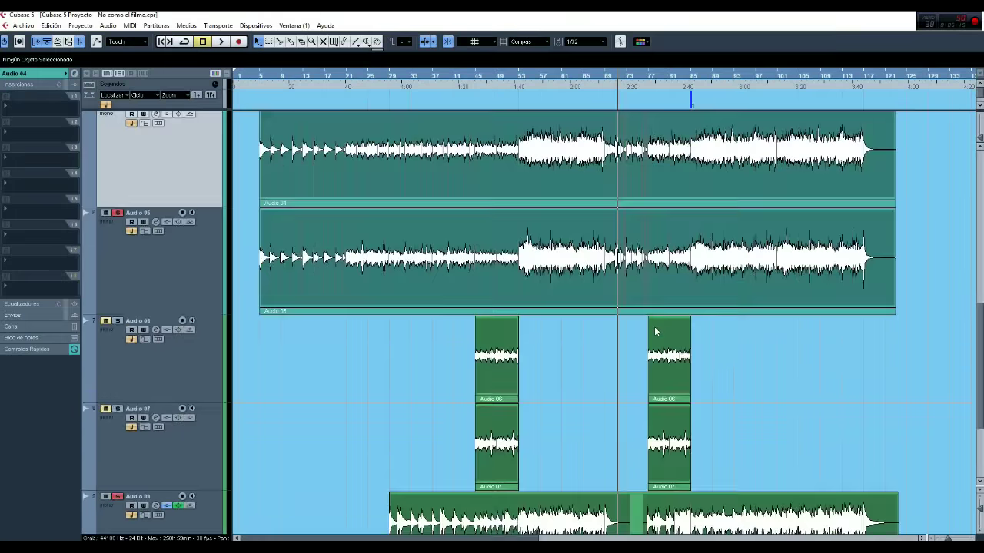